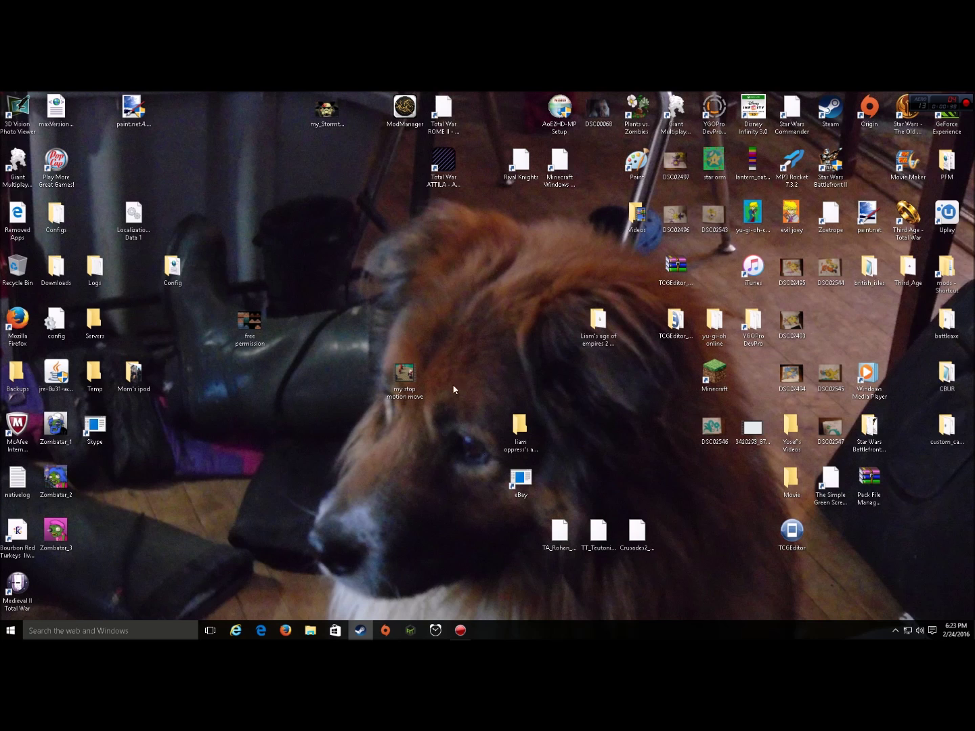
Step: Launch File Explorer from Start and browse C: to Program Files (x86)\Steam
left_click(9, 631)
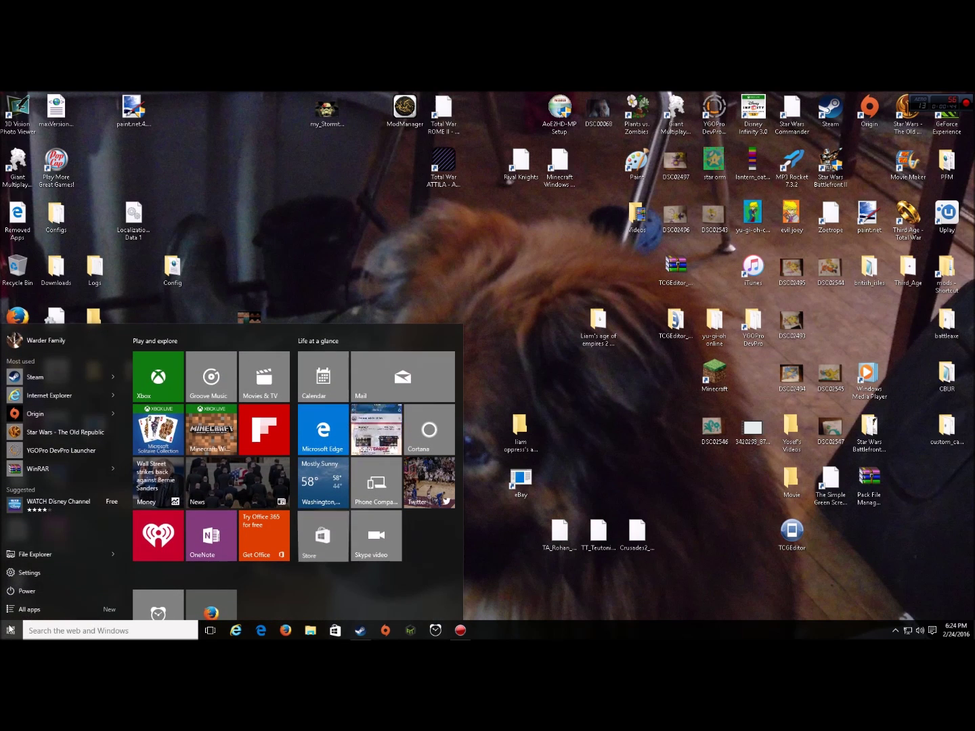
left_click(42, 553)
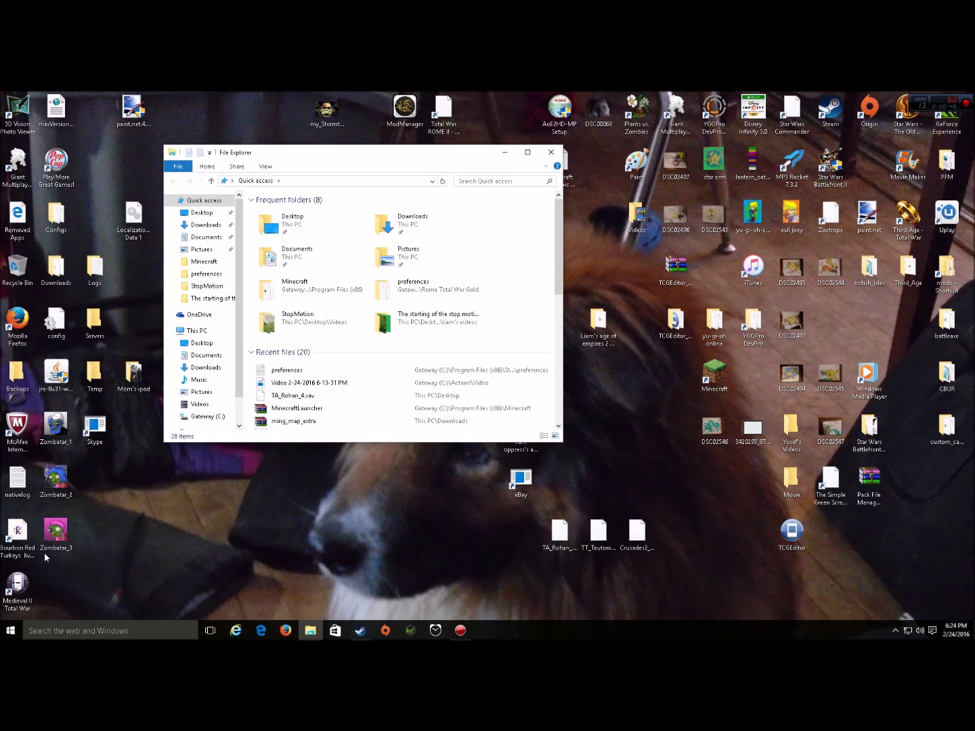
scroll(173, 399, "down", 1)
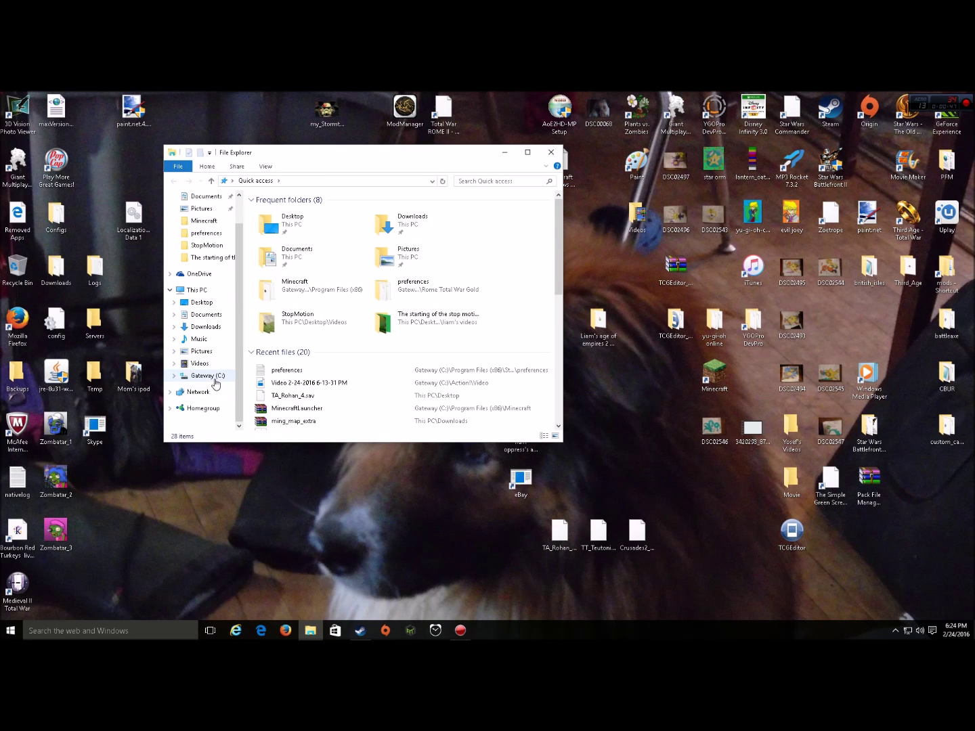
left_click(216, 378)
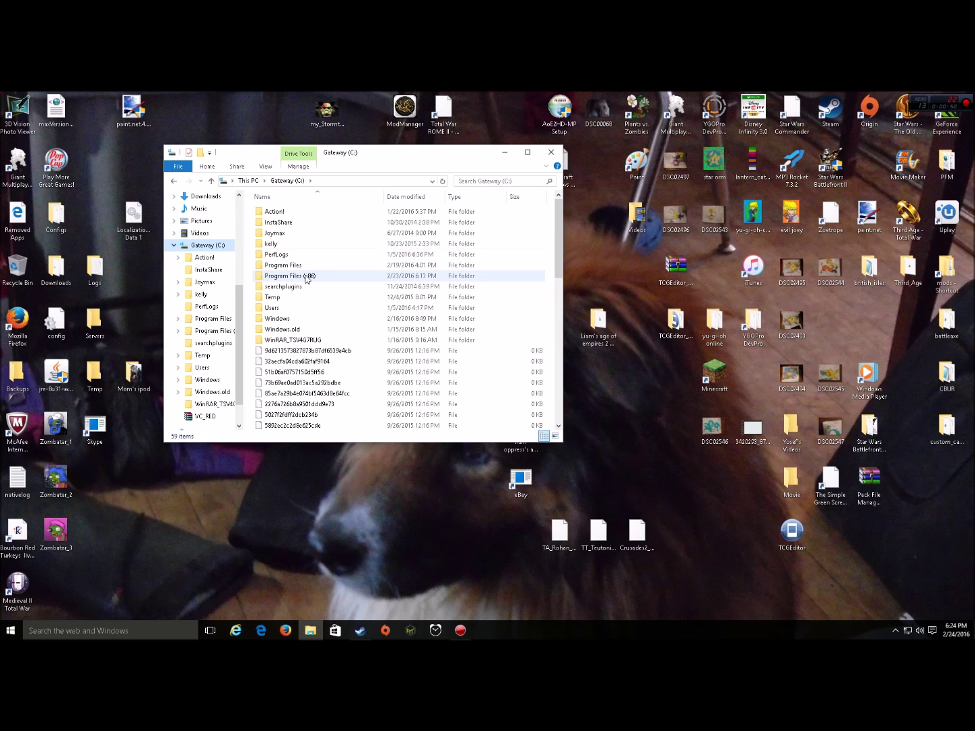
double_click(307, 277)
scroll(321, 318, "down", 5)
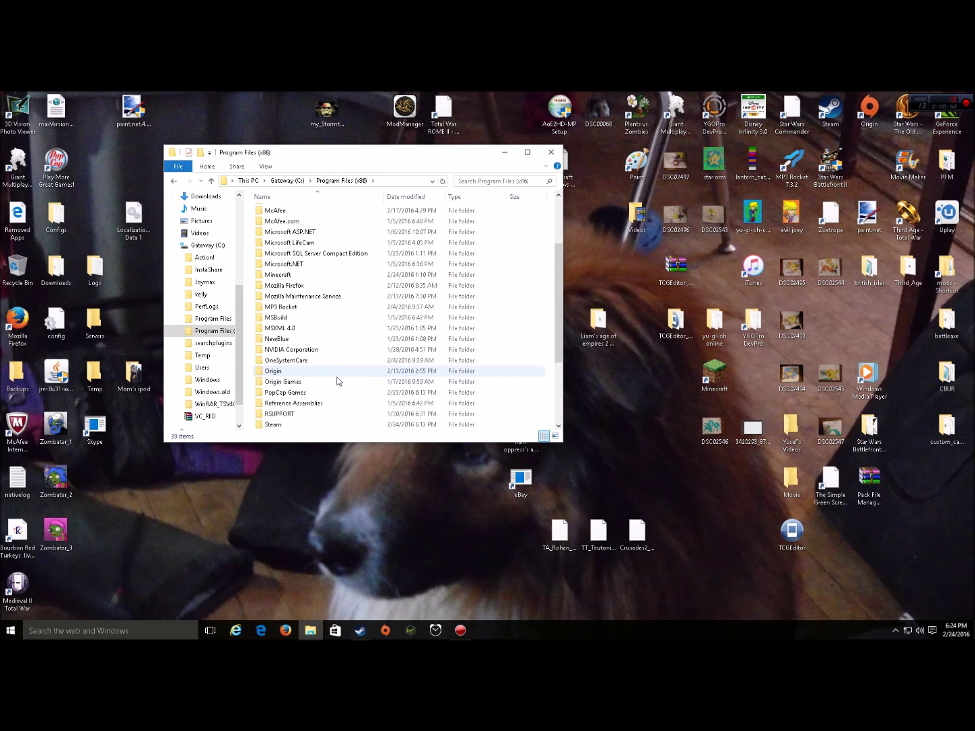
scroll(318, 405, "down", 1)
double_click(296, 363)
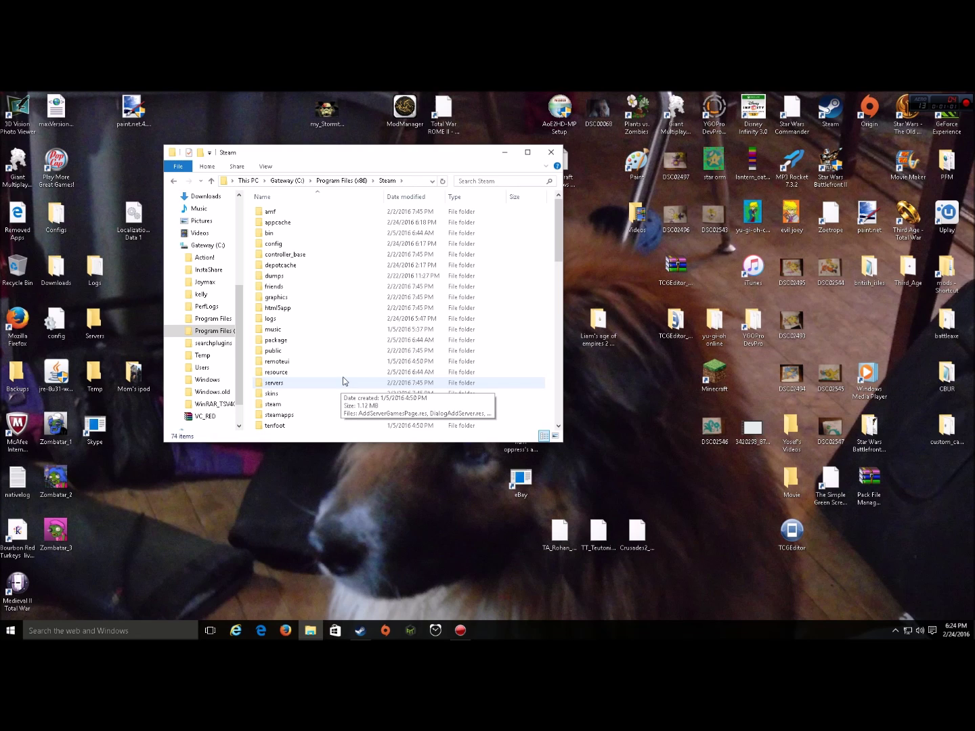
Step: Go through steamapps\common\Rome Total War Gold\preferences and open the preferences file in Notepad
double_click(299, 416)
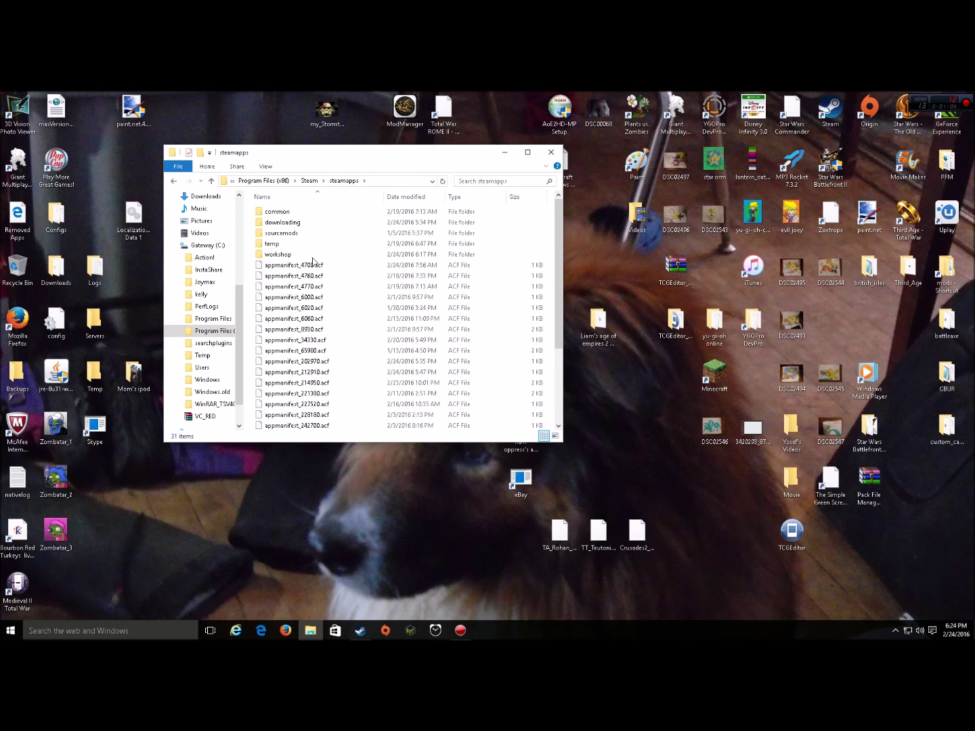
double_click(311, 211)
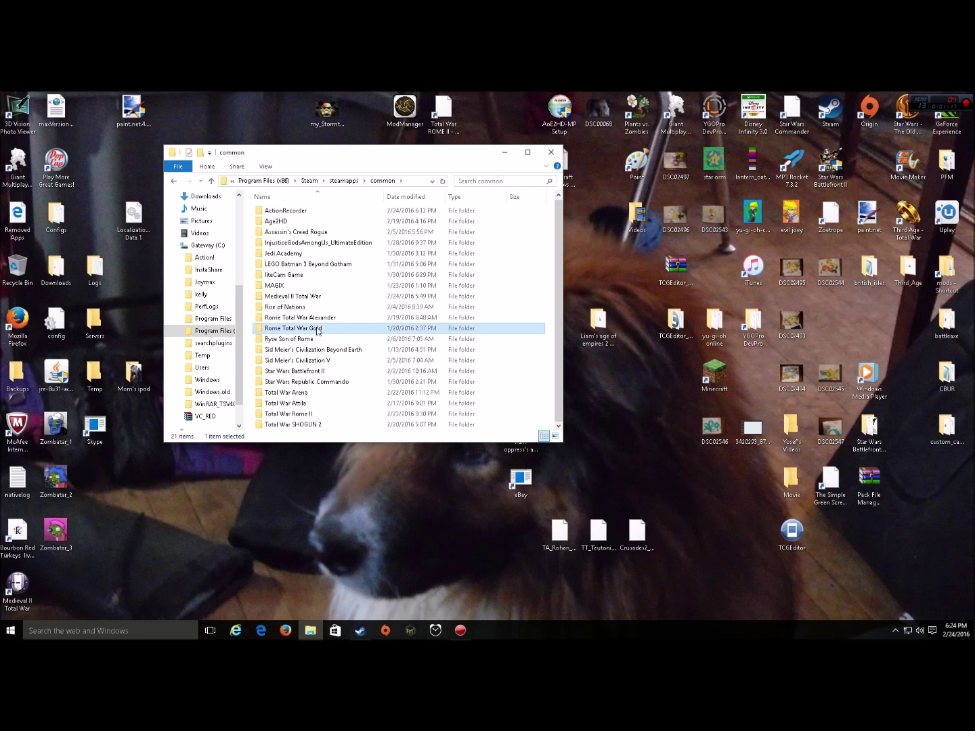
double_click(318, 329)
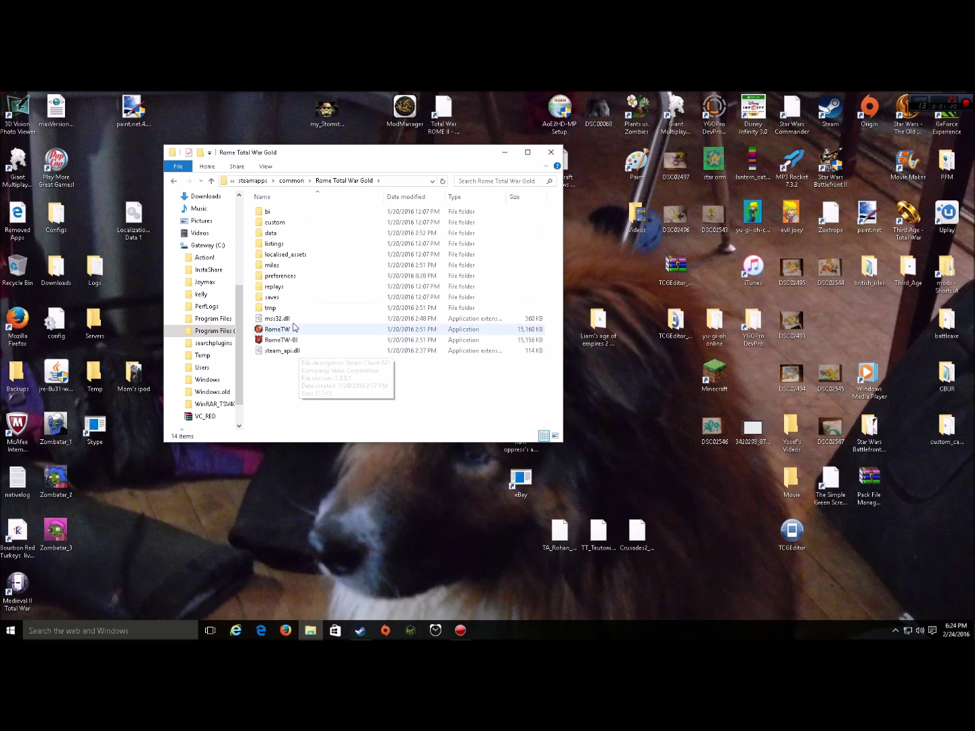
double_click(299, 277)
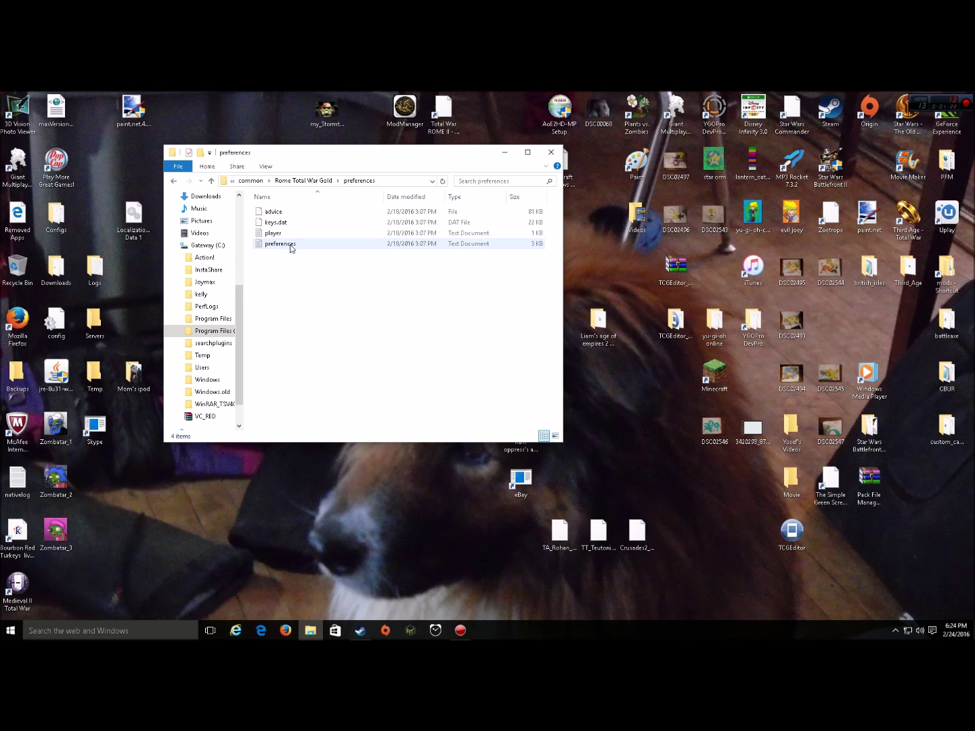
double_click(292, 247)
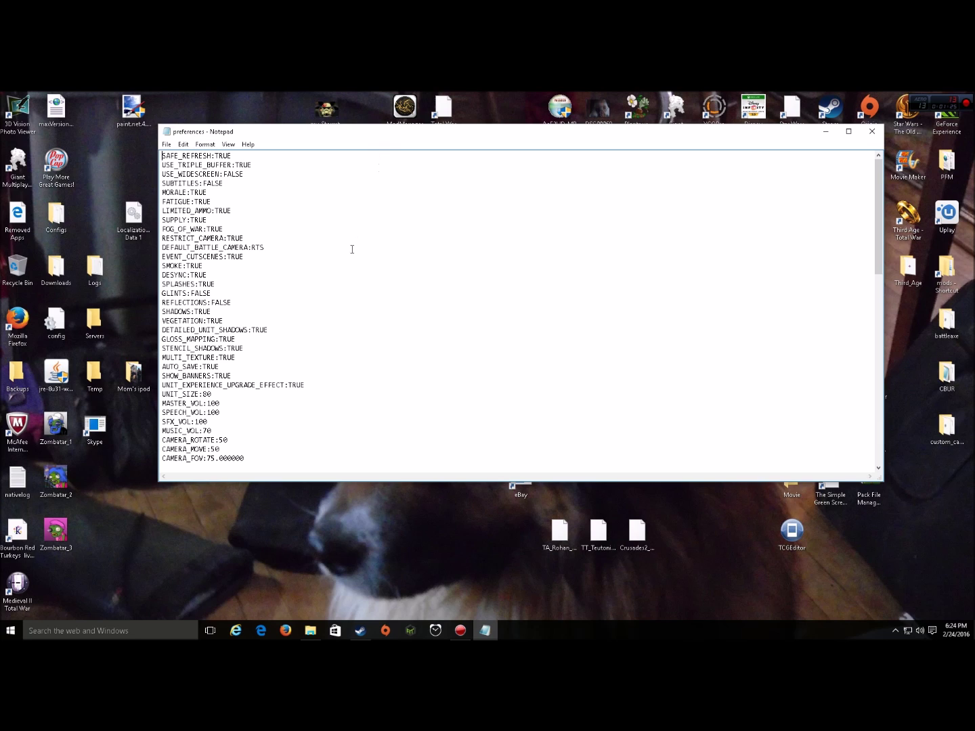
Step: Confirm the Gold file's AA_QUALITY line reads AA_OFF, then close Notepad
scroll(348, 252, "down", 2)
scroll(348, 253, "down", 2)
scroll(345, 264, "down", 2)
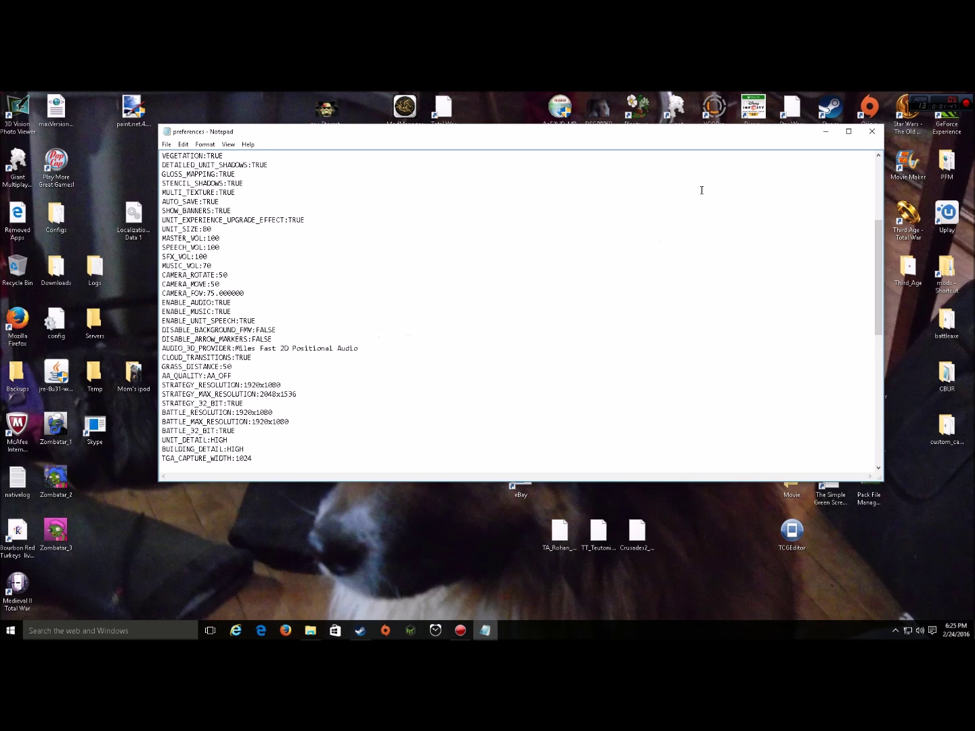
left_click(872, 130)
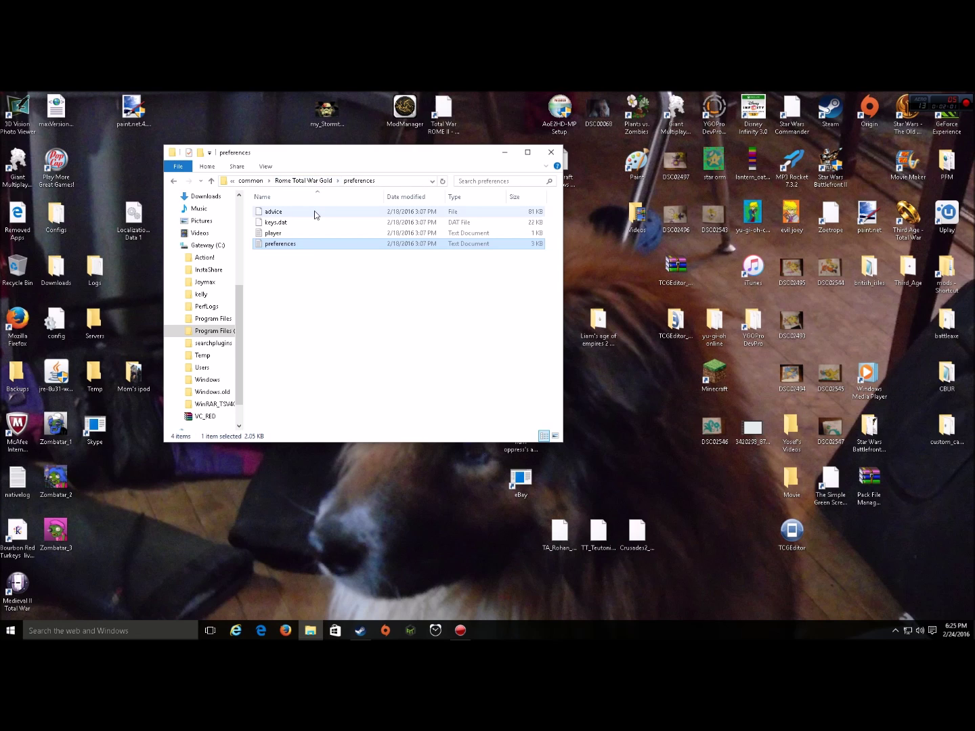
Step: Move up to the common folder and look through the Rome Total War Alexander folders
left_click(314, 180)
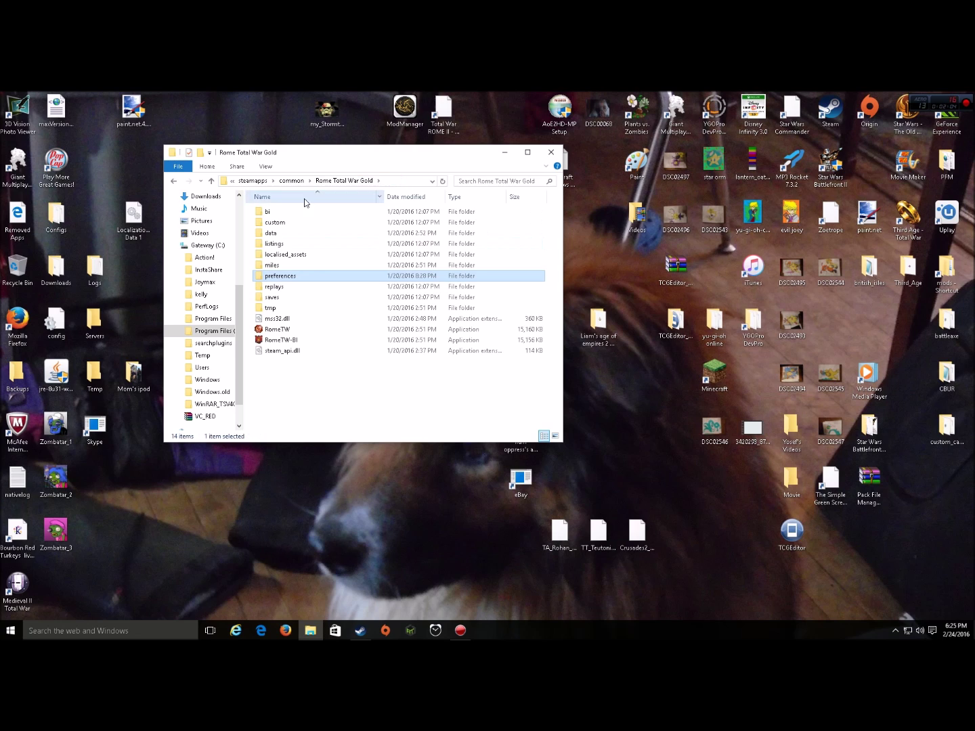
left_click(291, 180)
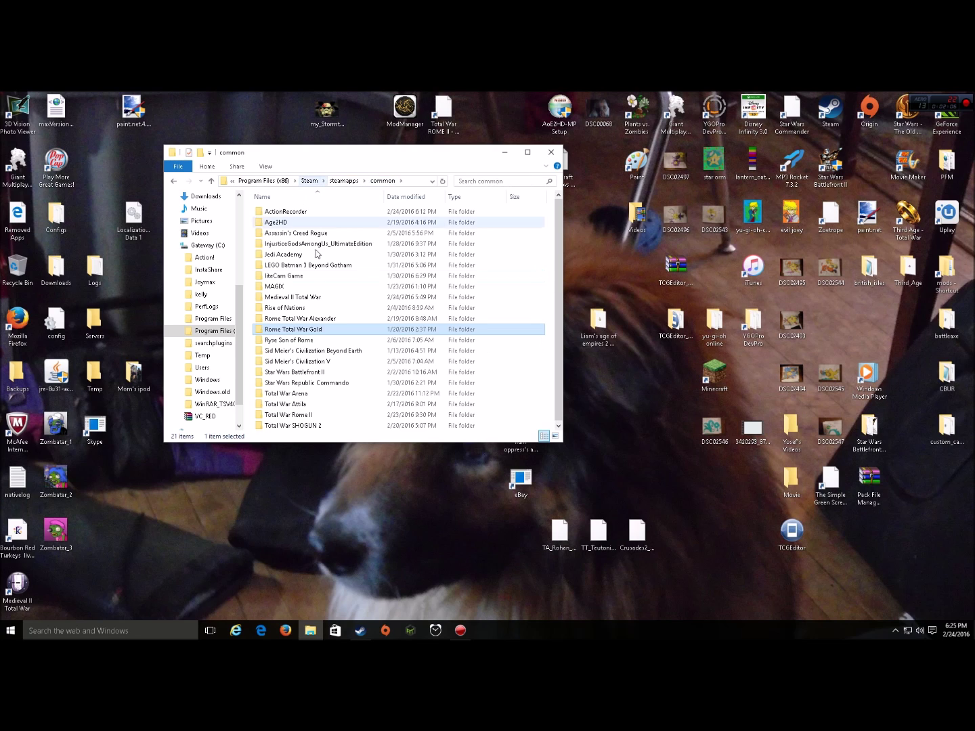
double_click(305, 320)
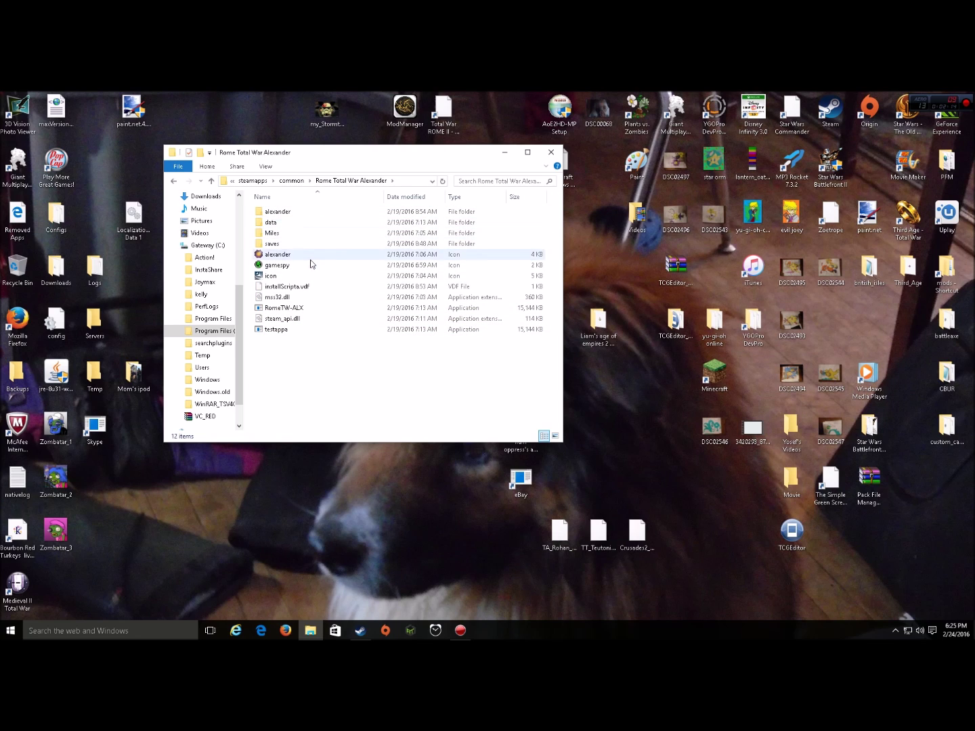
double_click(294, 223)
scroll(318, 305, "down", 8)
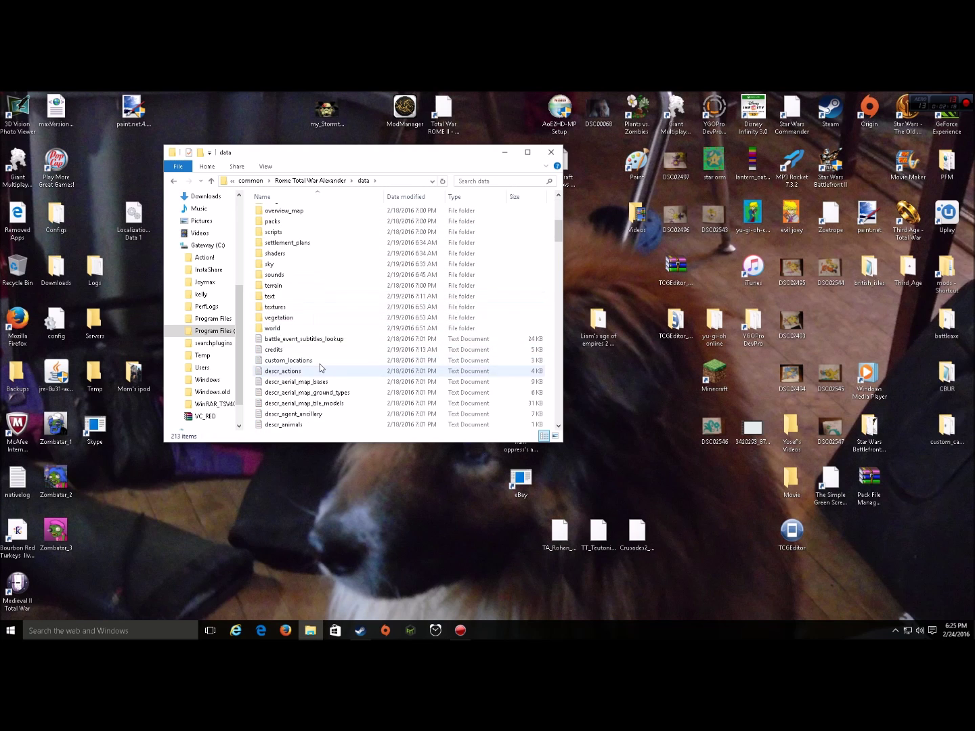
scroll(332, 338, "up", 6)
scroll(345, 307, "up", 3)
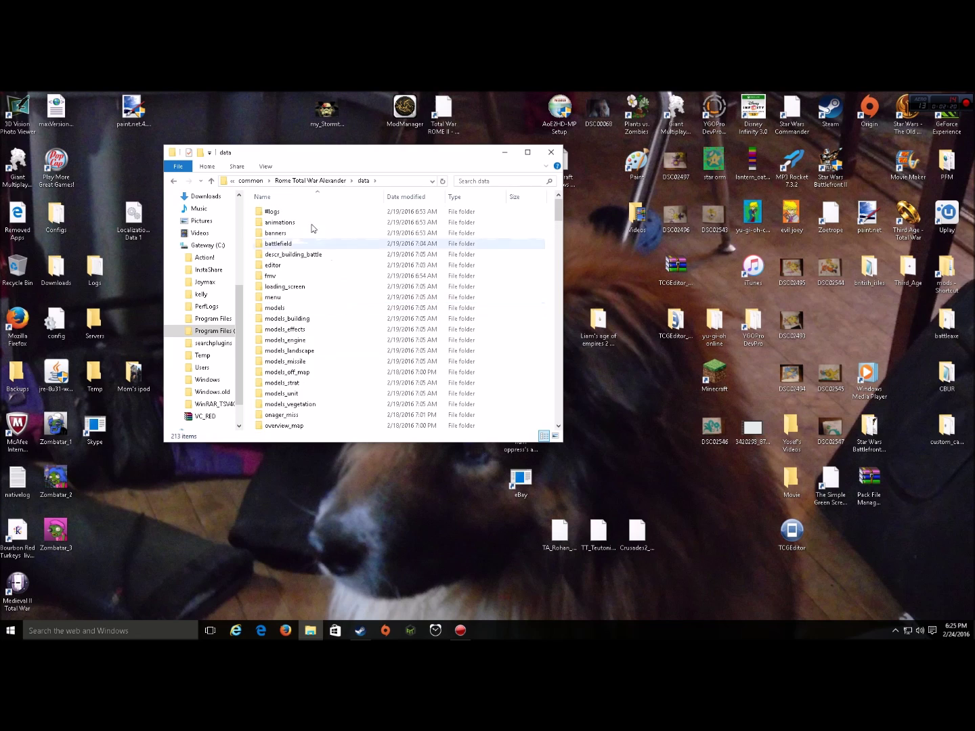
Step: Open the preferences file in Rome Total War Alexander\alexander\preferences in Notepad
left_click(173, 181)
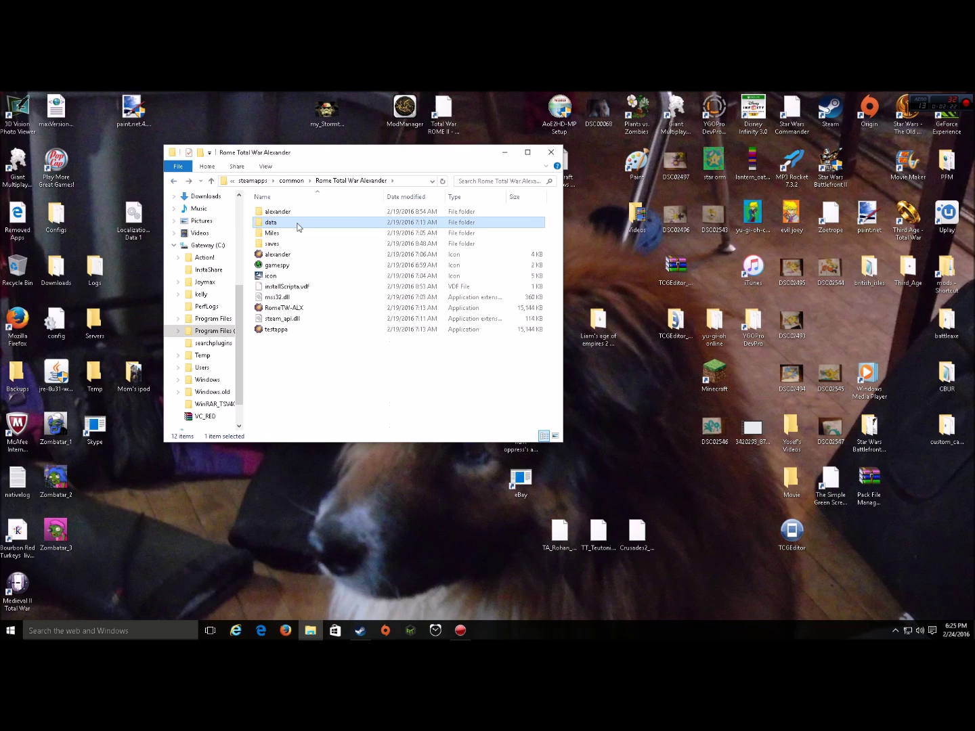
double_click(300, 233)
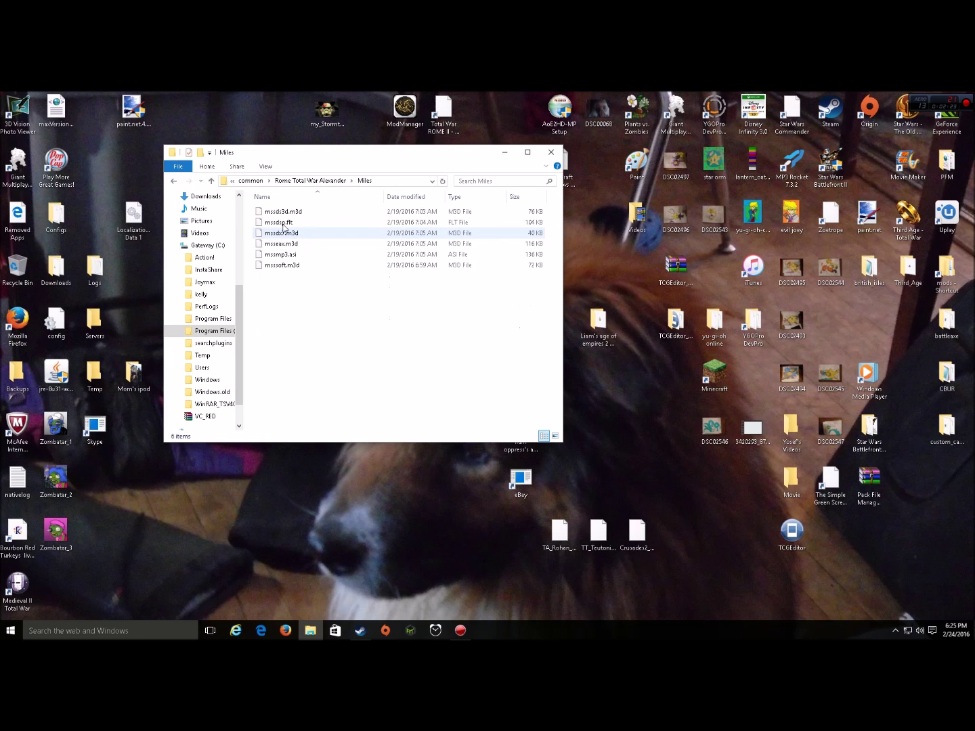
left_click(174, 181)
double_click(273, 212)
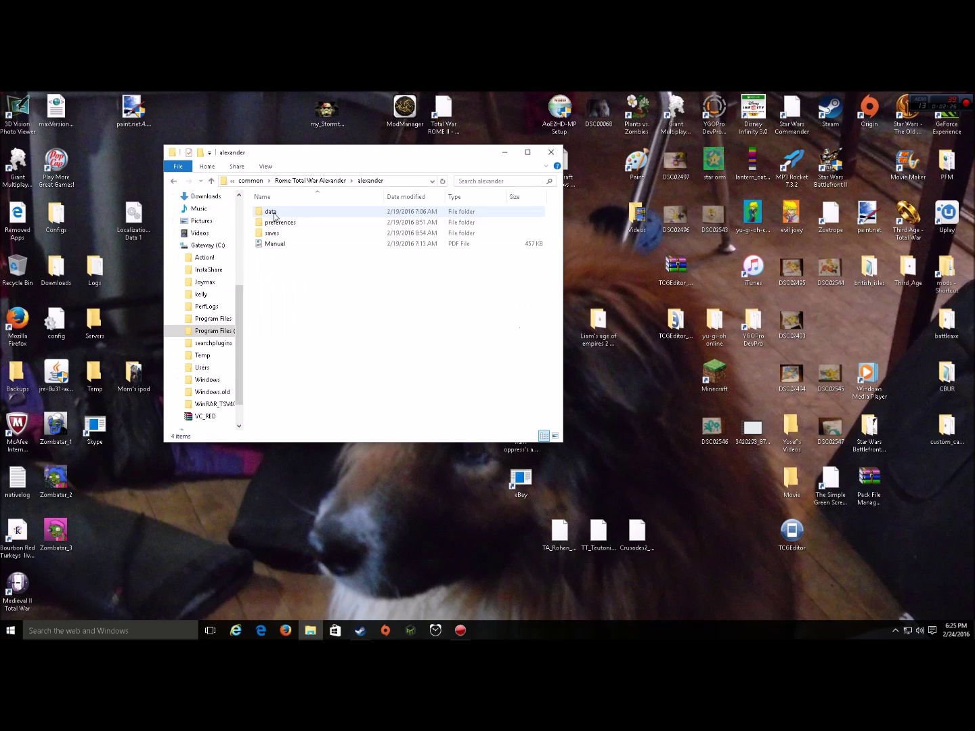
double_click(301, 222)
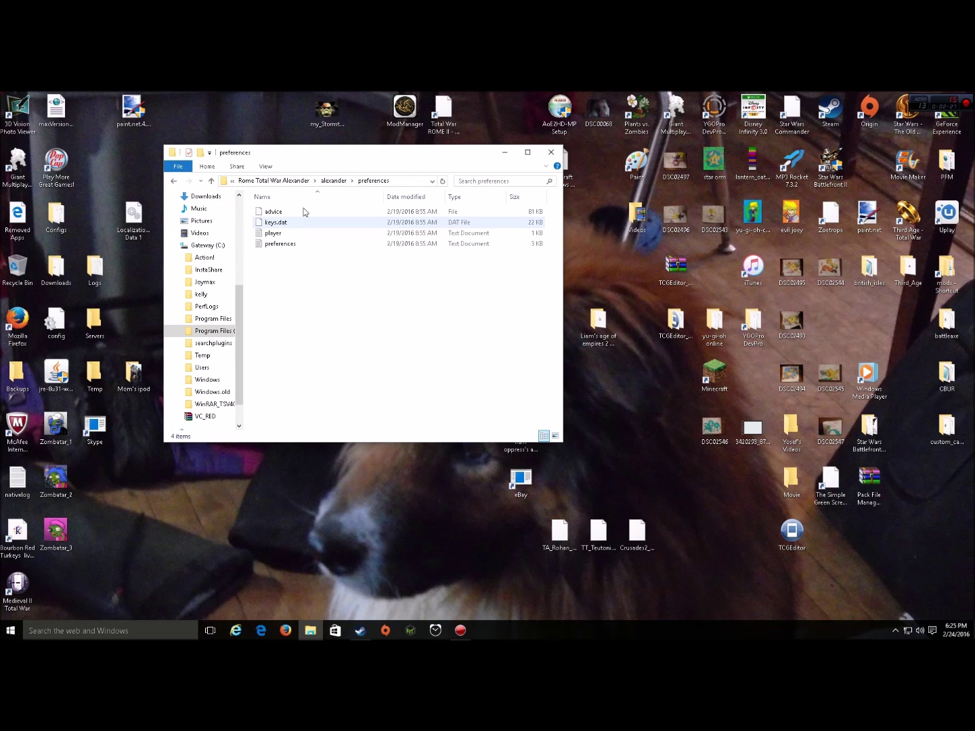
double_click(295, 243)
Step: Confirm the Alexander file's AA_QUALITY line reads AA_OFF, then close Notepad
scroll(303, 396, "down", 6)
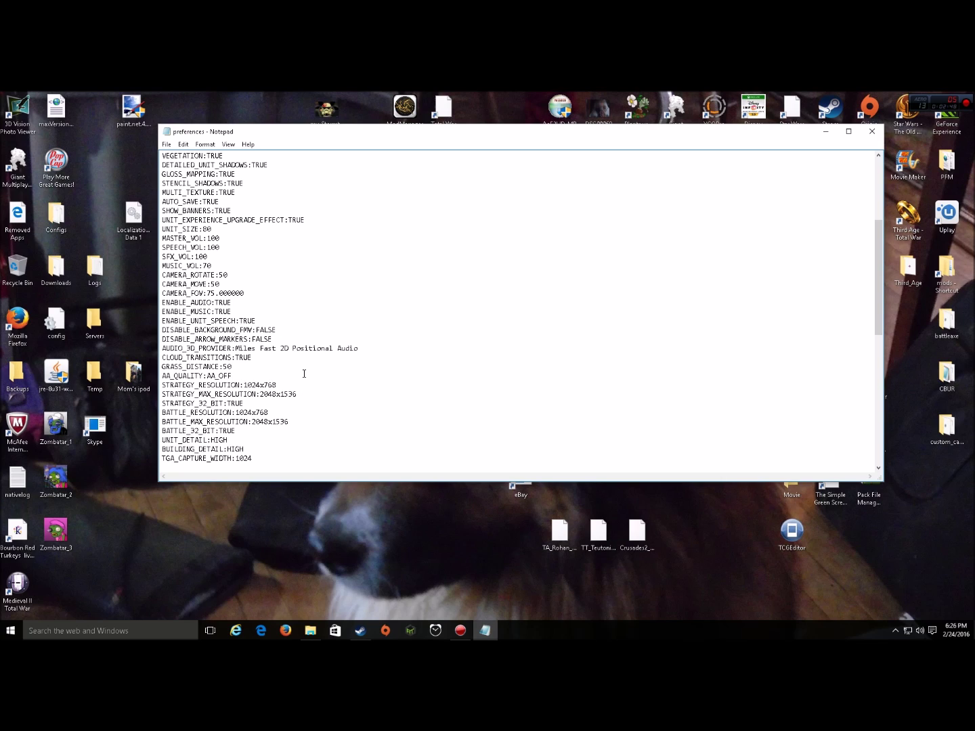
left_click(872, 130)
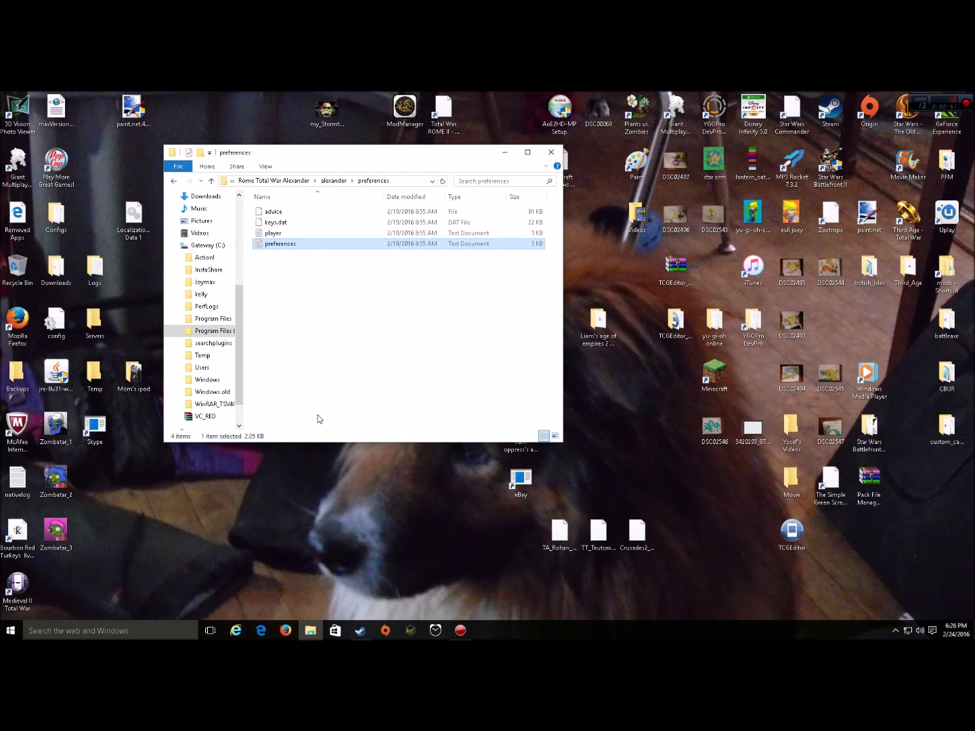
Step: Close the File Explorer window showing the Alexander preferences folder
left_click(551, 152)
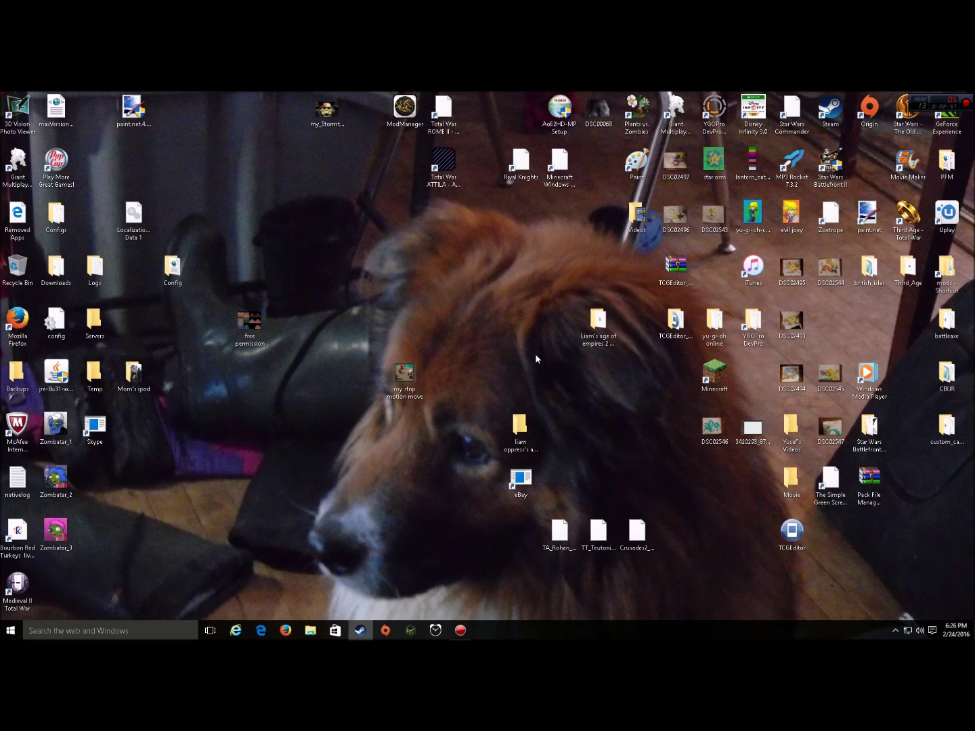